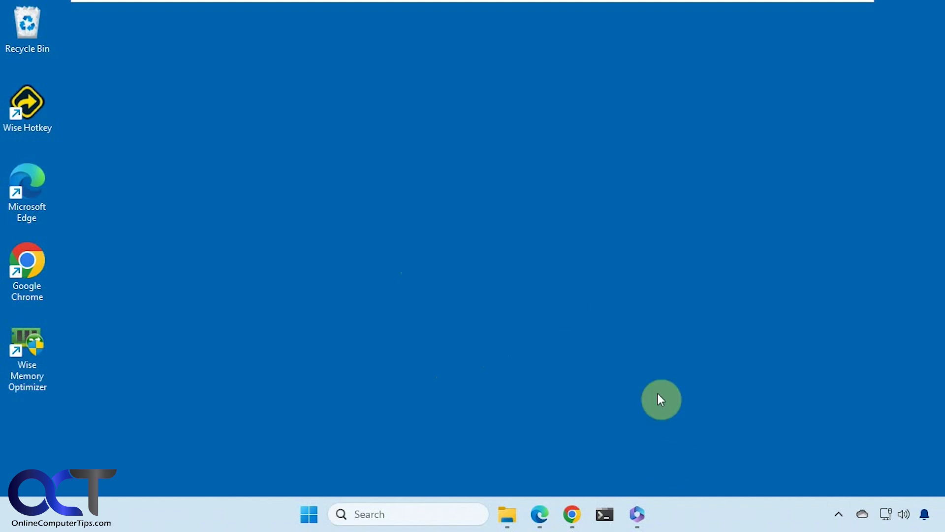
- Check current memory use in Task Manager, then close it
right_click(704, 518)
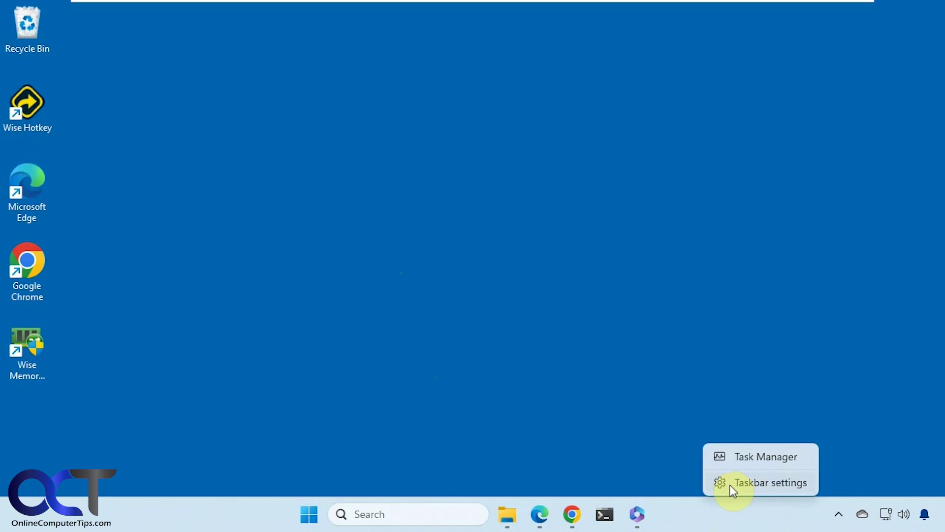
click(738, 467)
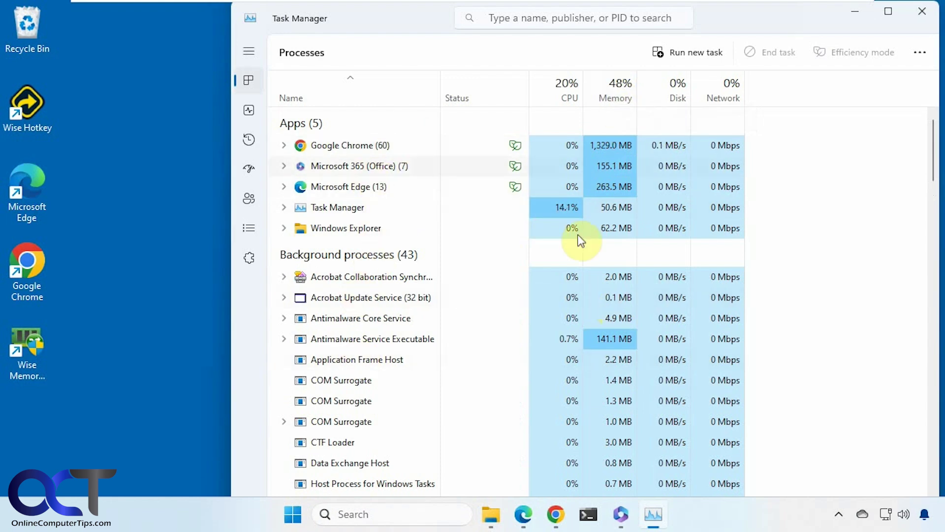
click(919, 15)
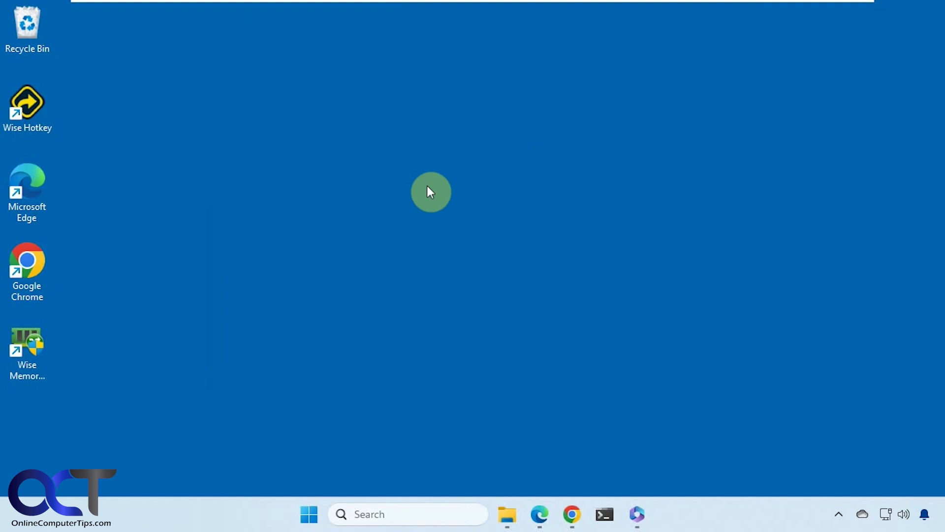
- Launch Wise Memory Optimizer at 48% memory use, centre its window and list the optimization modes
click(30, 348)
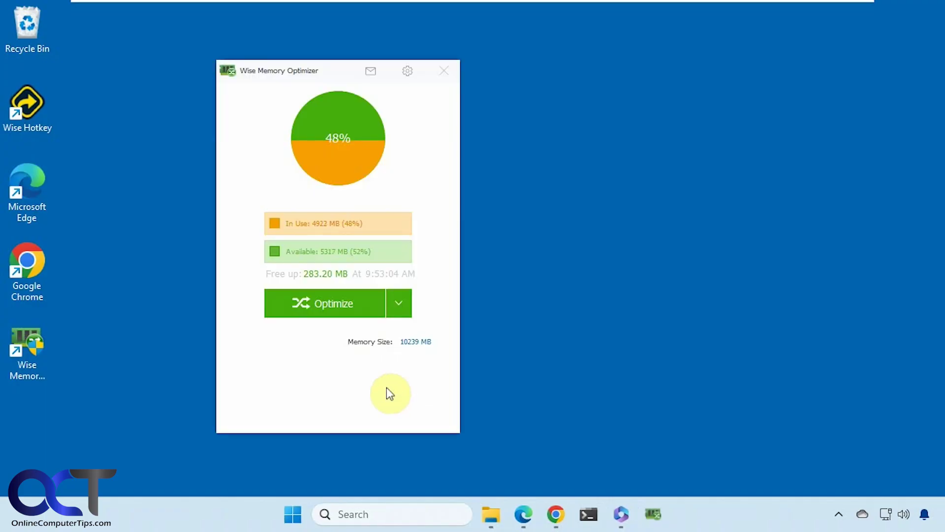
drag(342, 75, 502, 74)
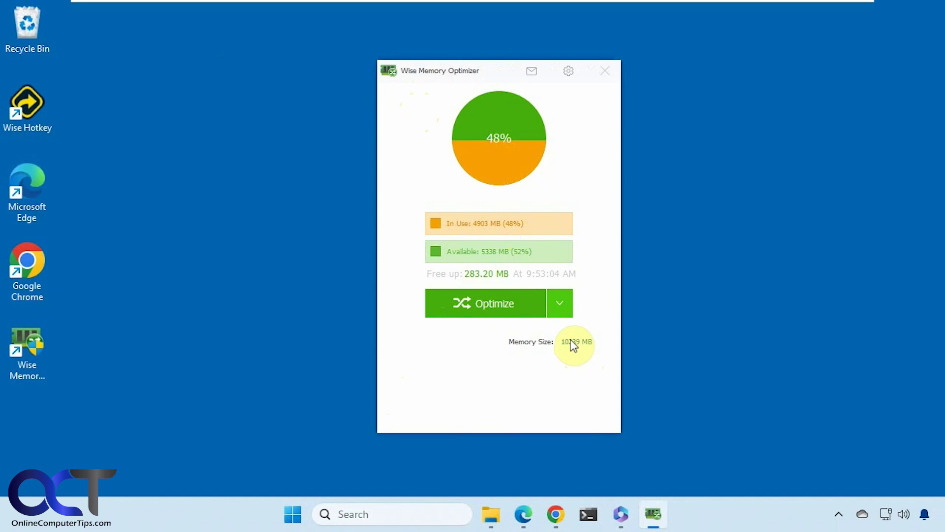
click(562, 305)
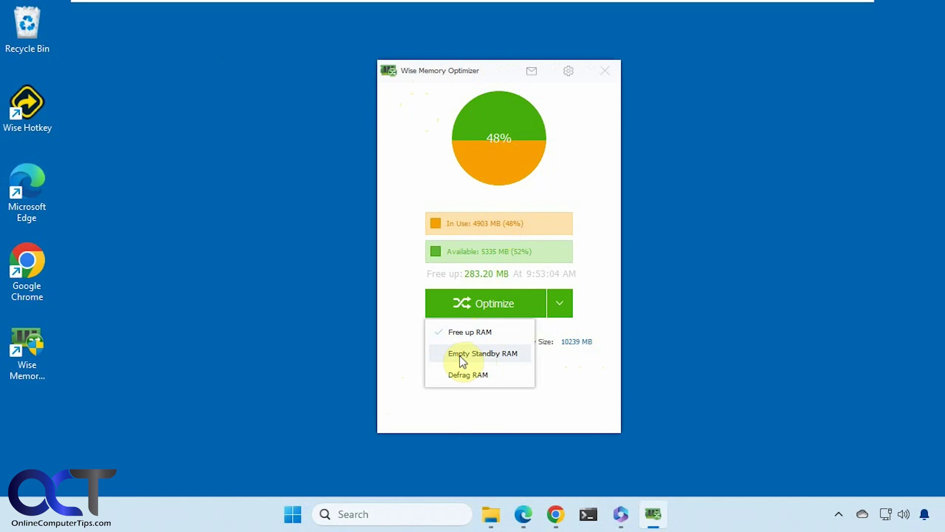
- Optimize in Defrag RAM mode, releasing 955.79 MB and dropping usage from 48% to 31%
click(476, 375)
click(500, 153)
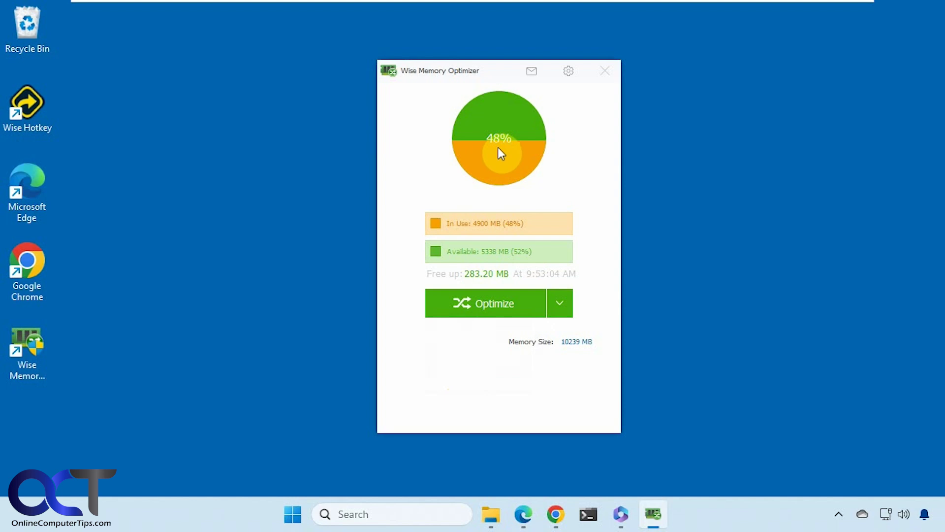
click(495, 305)
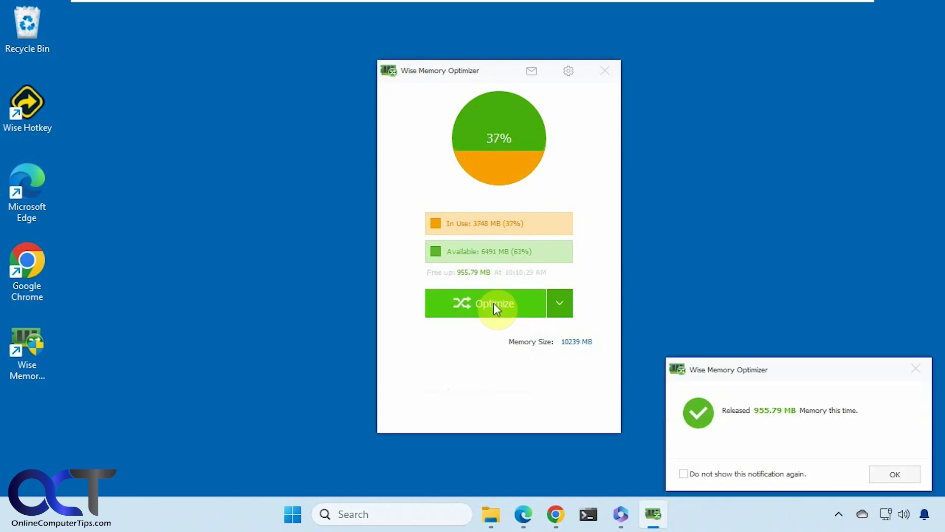
click(886, 473)
right_click(729, 507)
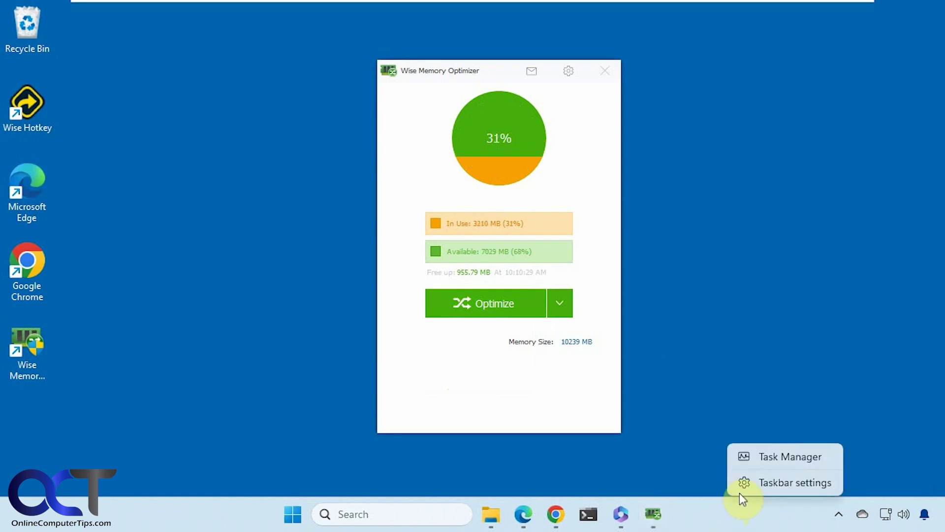
click(768, 455)
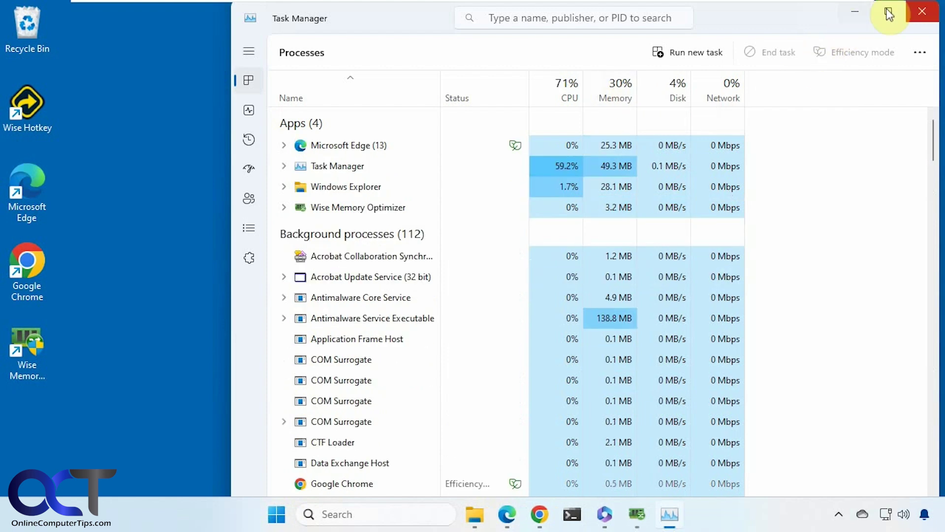
click(920, 10)
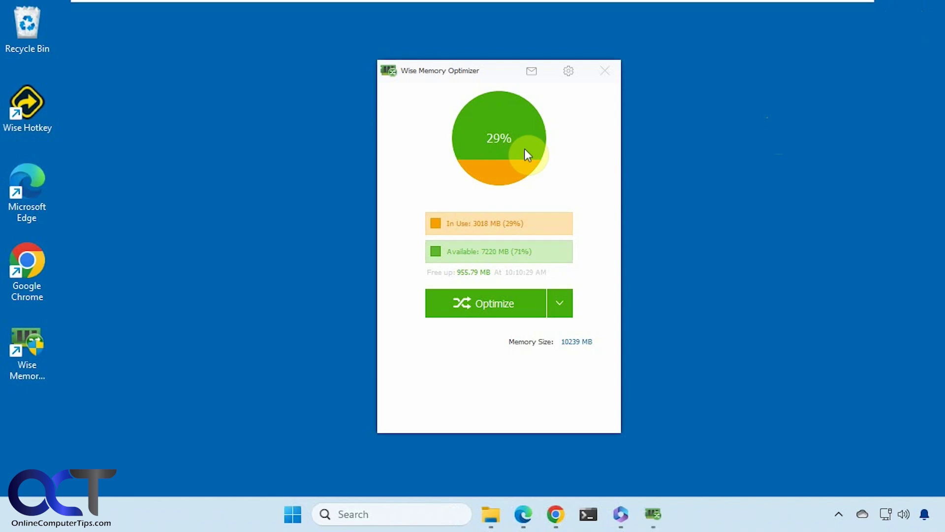
- Launch Microsoft Clipchamp from the Start menu and minimize it
click(292, 517)
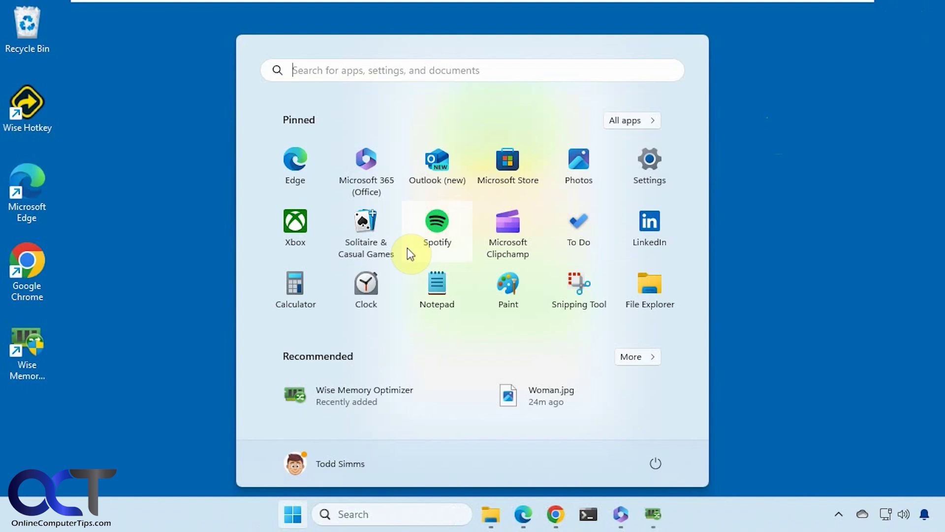
click(503, 227)
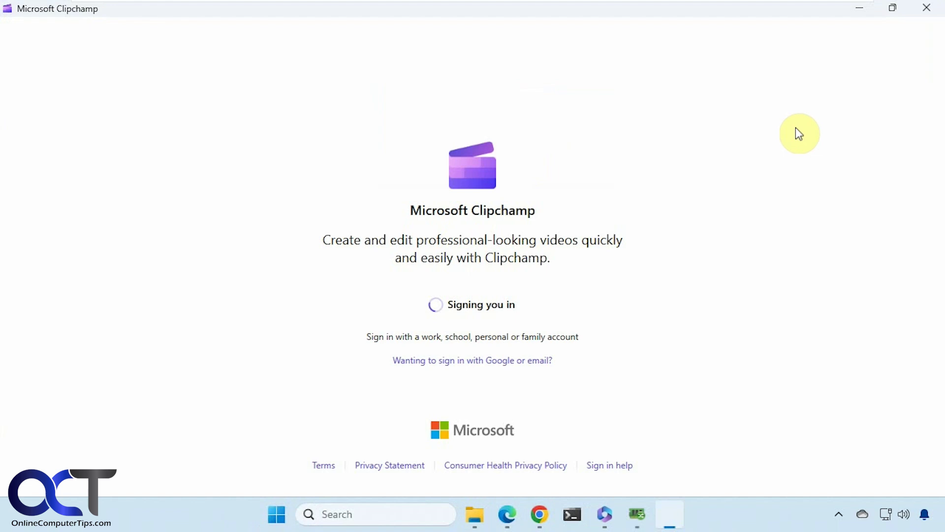
click(860, 7)
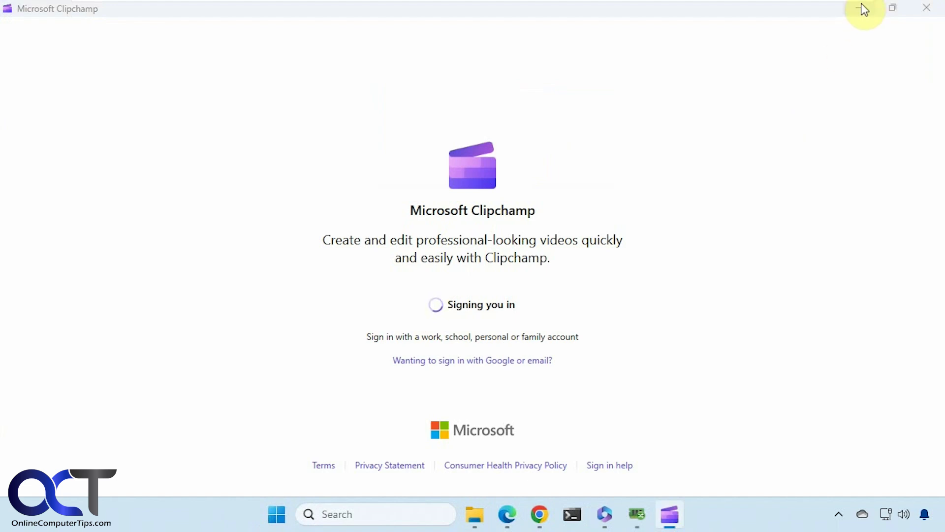
- Launch Microsoft Store from the Start menu and minimize it, bringing memory use to 39%
click(277, 515)
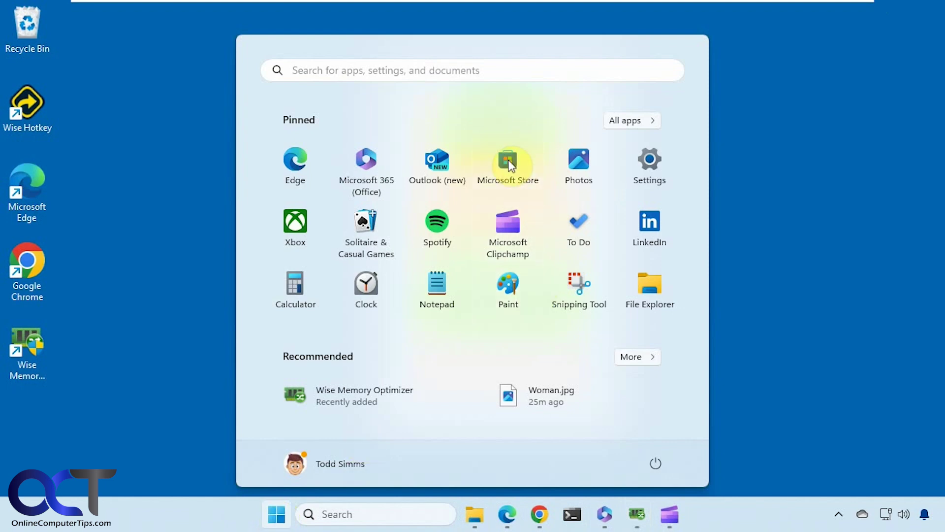
click(512, 161)
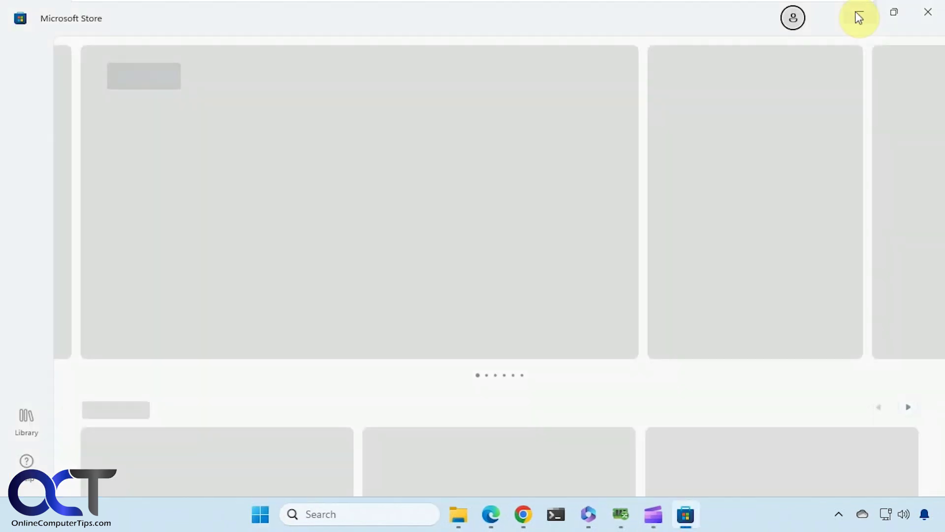
click(860, 12)
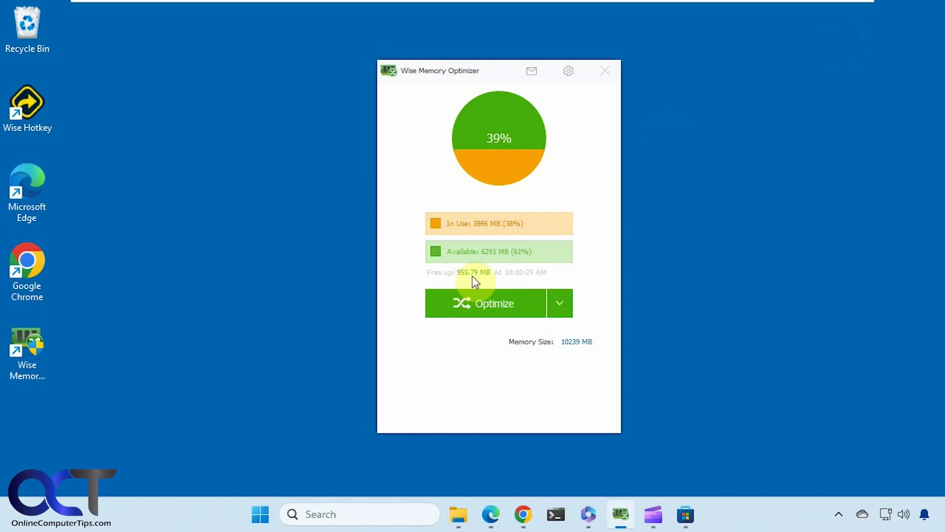
- Run Optimize again, releasing 326.95 MB and lowering usage from 39% to 32%
click(490, 310)
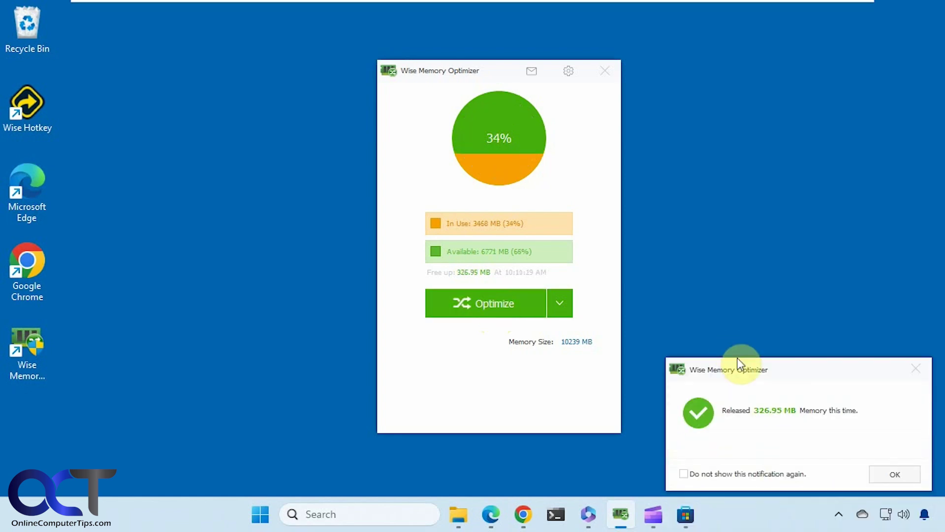
click(883, 480)
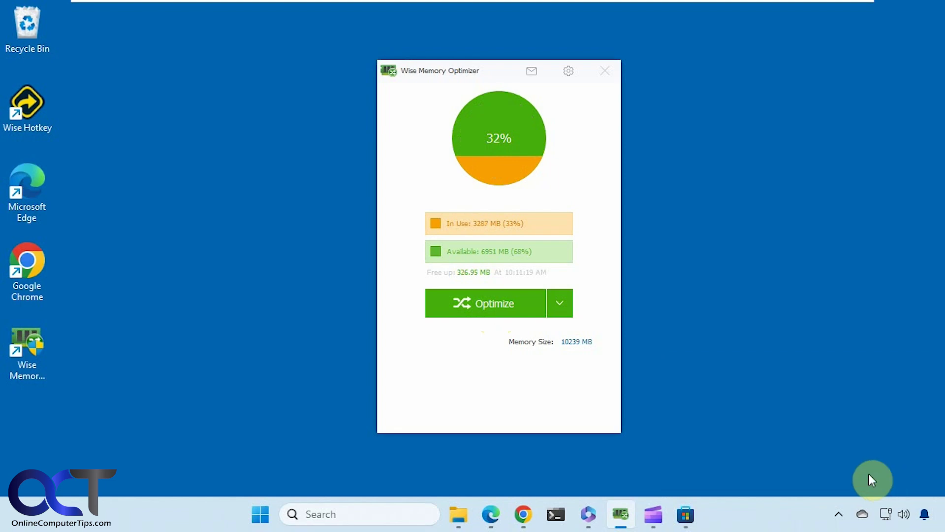
- Open Wise Memory Optimizer's settings panel
click(577, 75)
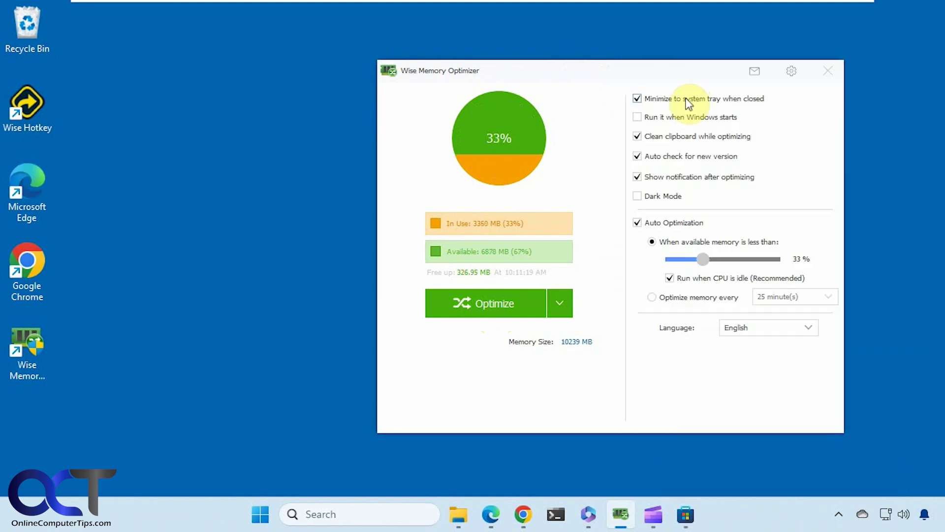
click(838, 514)
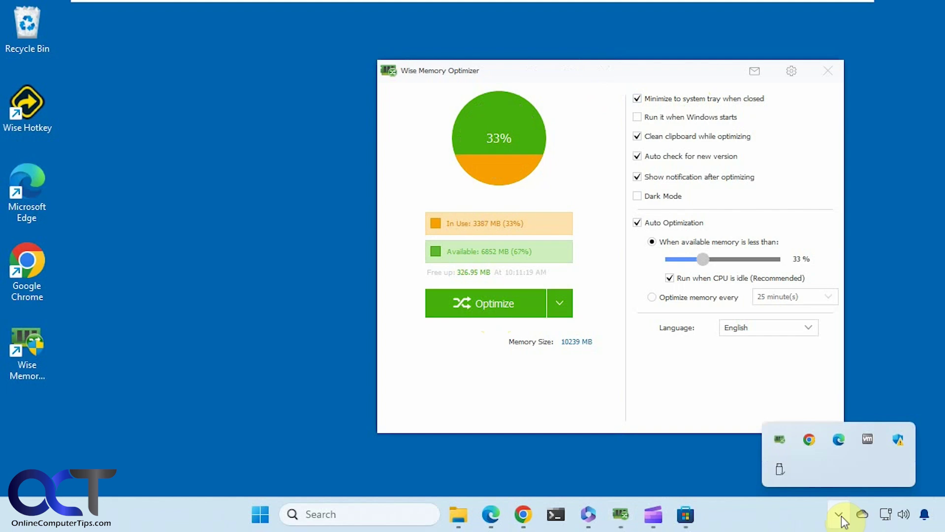
click(839, 516)
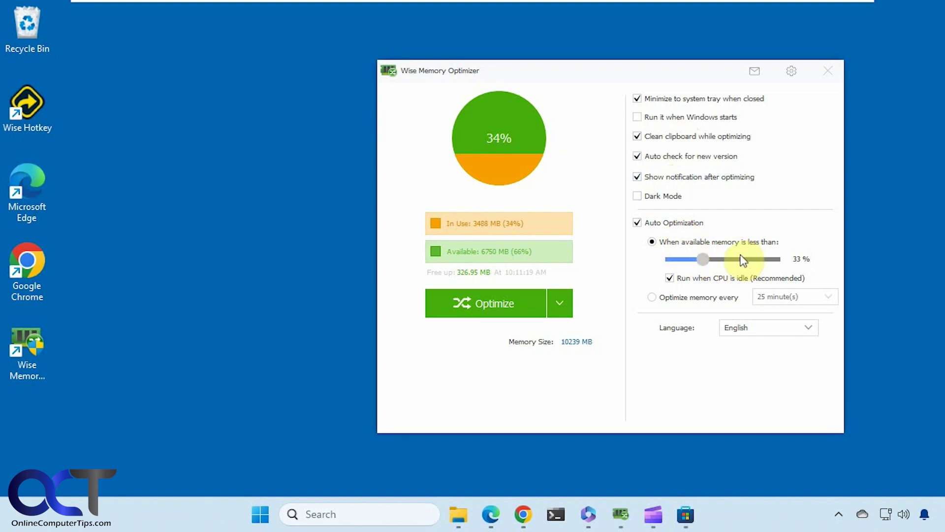
- Preview the timed-interval option, then restore auto-optimization when available memory is below 33%
click(717, 297)
click(802, 297)
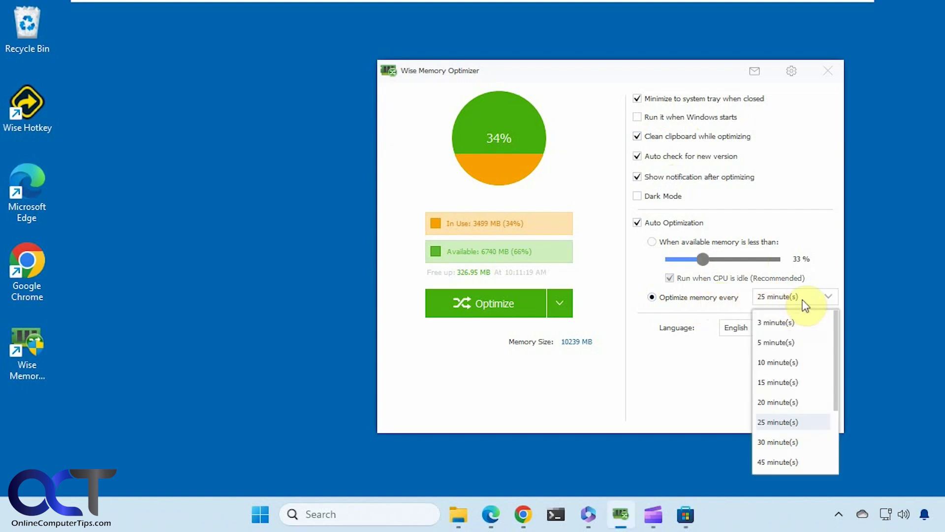
click(653, 242)
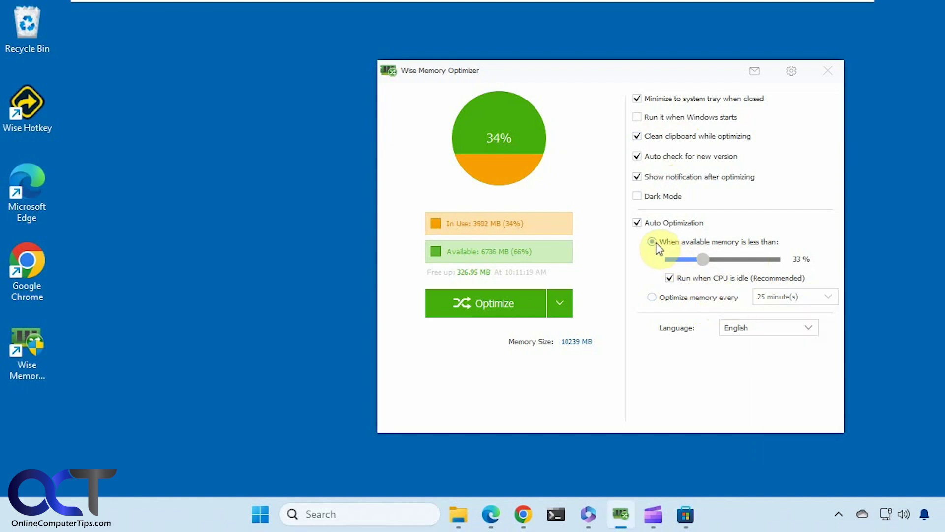